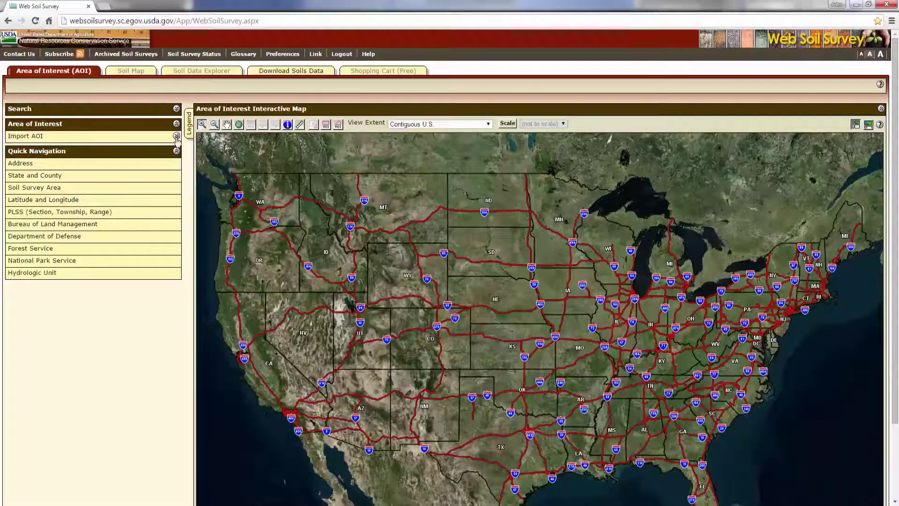
Under Import AOI, choose the .shp file for a shapefile-based area of interest.
left_click(176, 136)
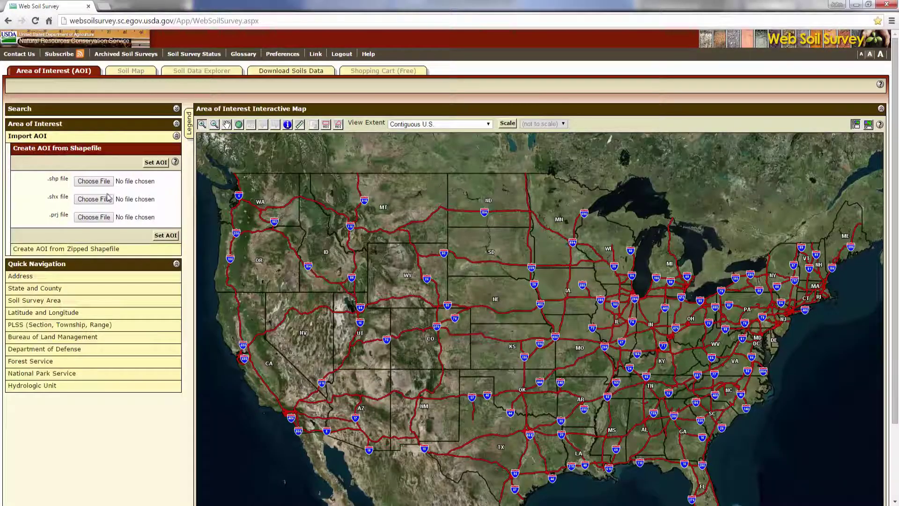
left_click(95, 181)
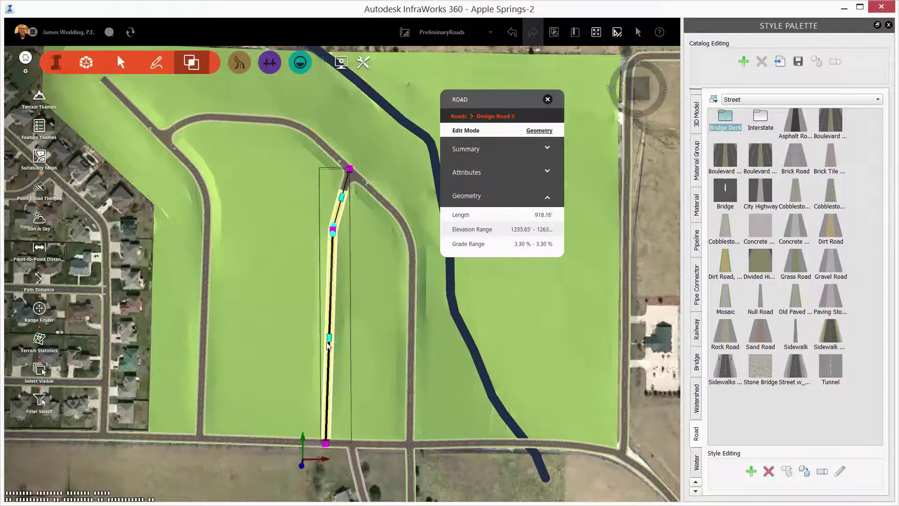
Reshape Design Roads 2 and 3 and change their junction to a roundabout.
left_click_drag(327, 346, 294, 346)
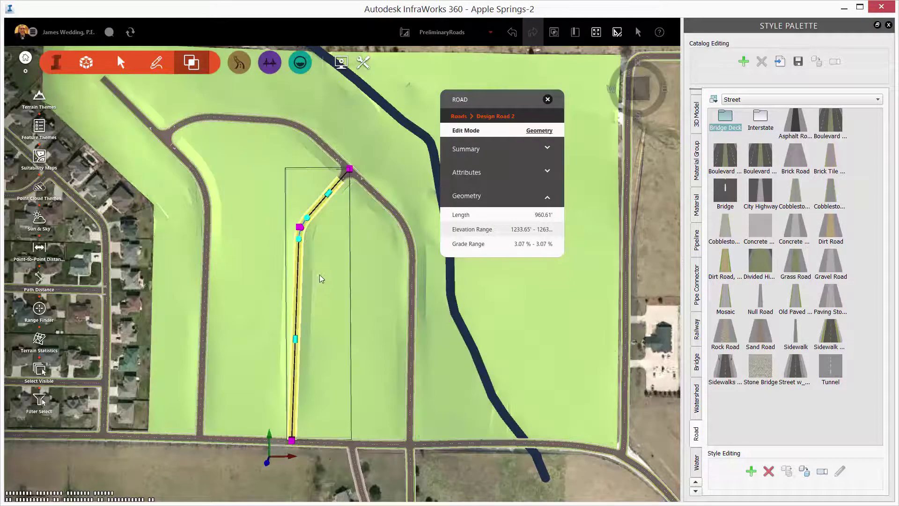
left_click(335, 328)
middle_click_drag(335, 328, 385, 371, "shift")
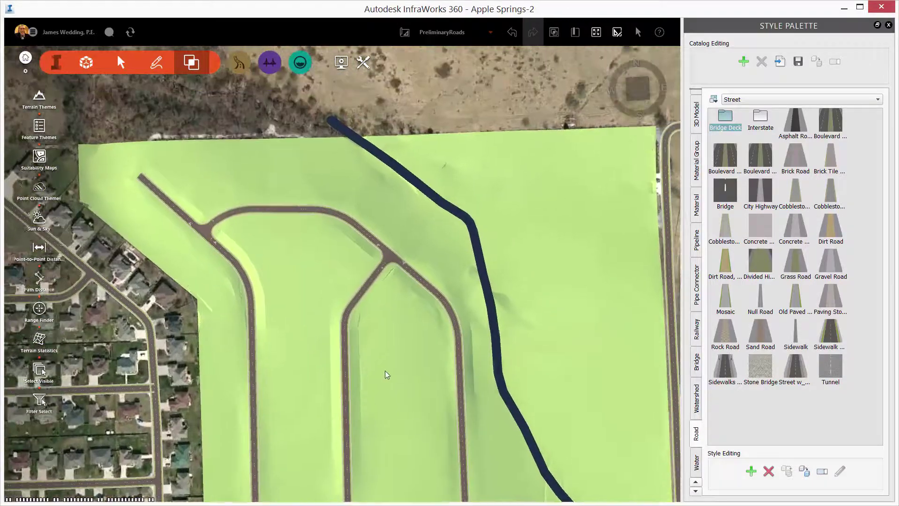
left_click(382, 259)
left_click_drag(382, 259, 255, 232)
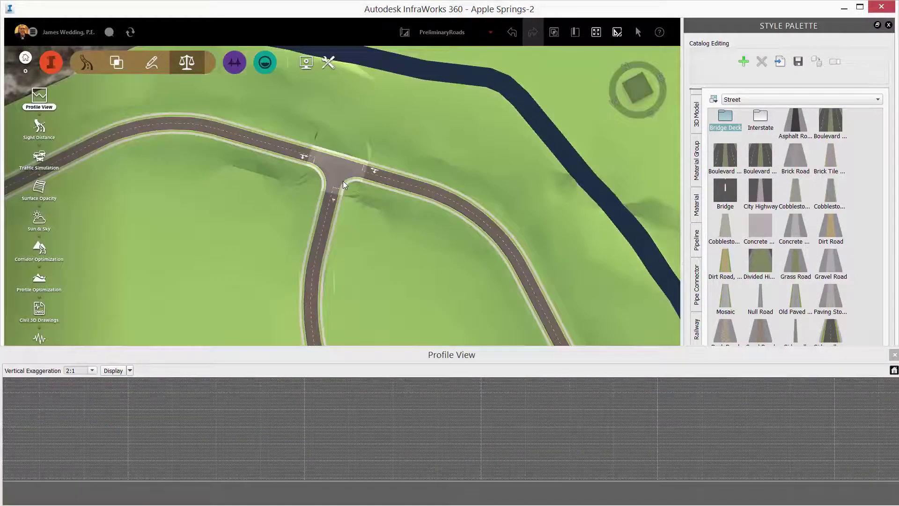
left_click(337, 171)
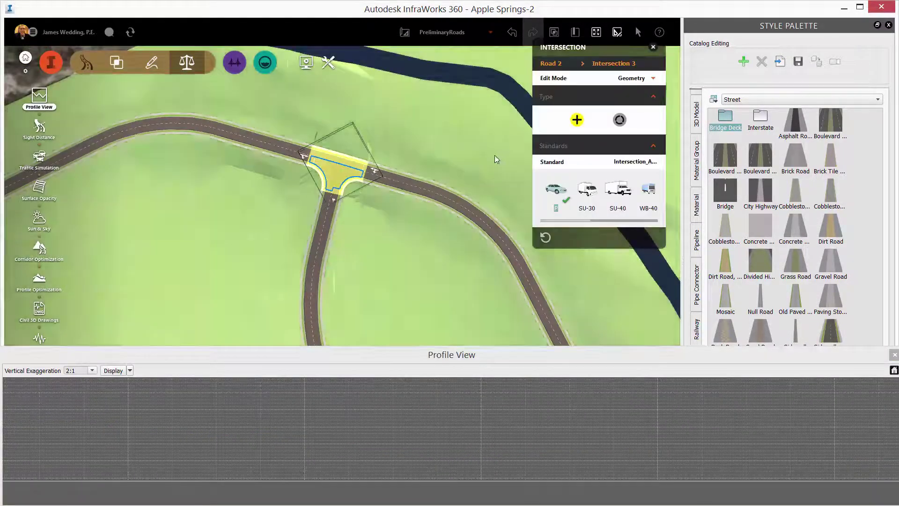
left_click(620, 119)
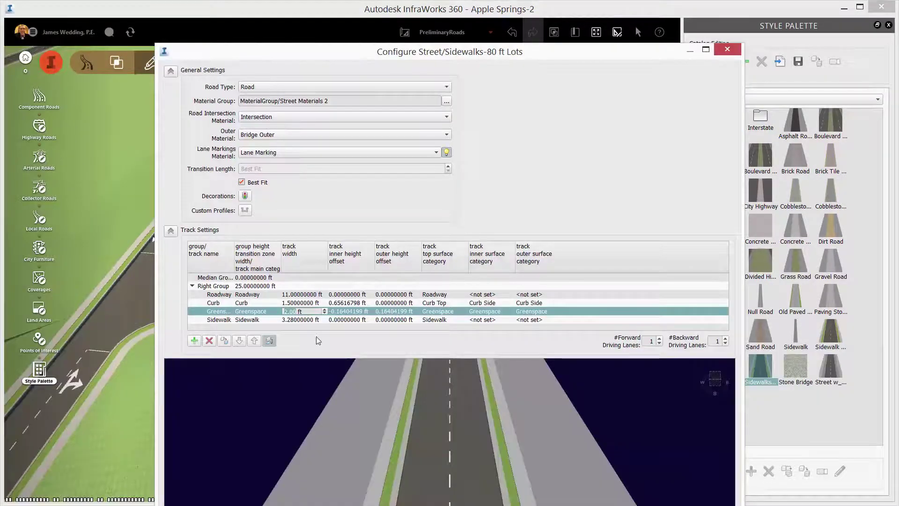
Add a 4.0 ft track named 'Sidewalk' with the Sidewalk category to the street style.
left_click(193, 340)
left_click(226, 323)
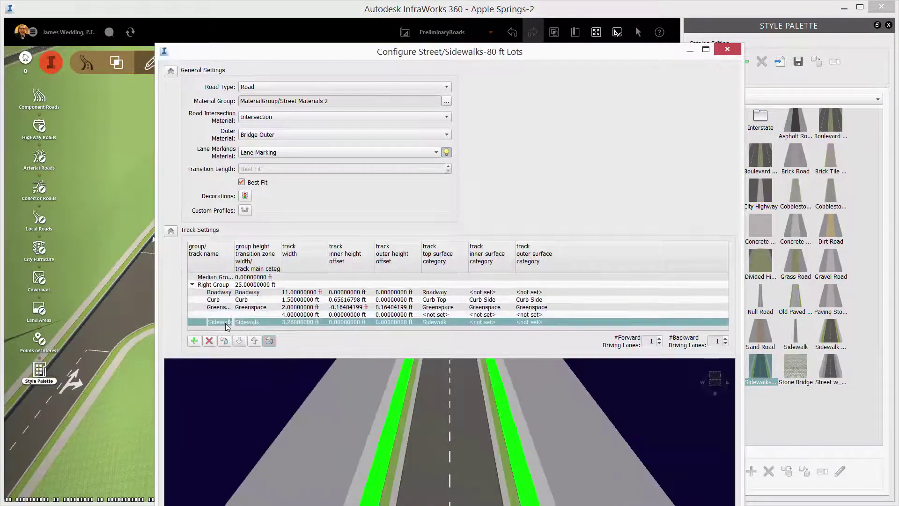
left_click(248, 314)
left_click(257, 326)
type("Sidewalk")
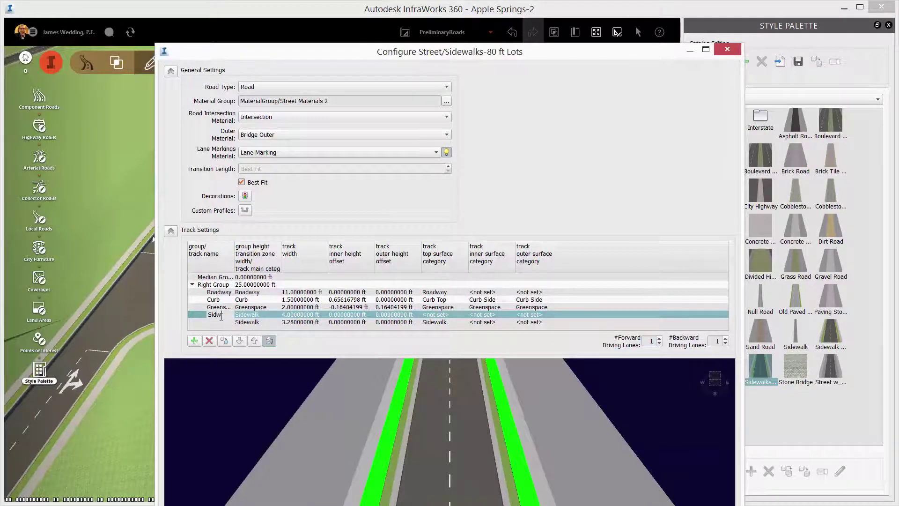
left_click(216, 322)
left_click(266, 322)
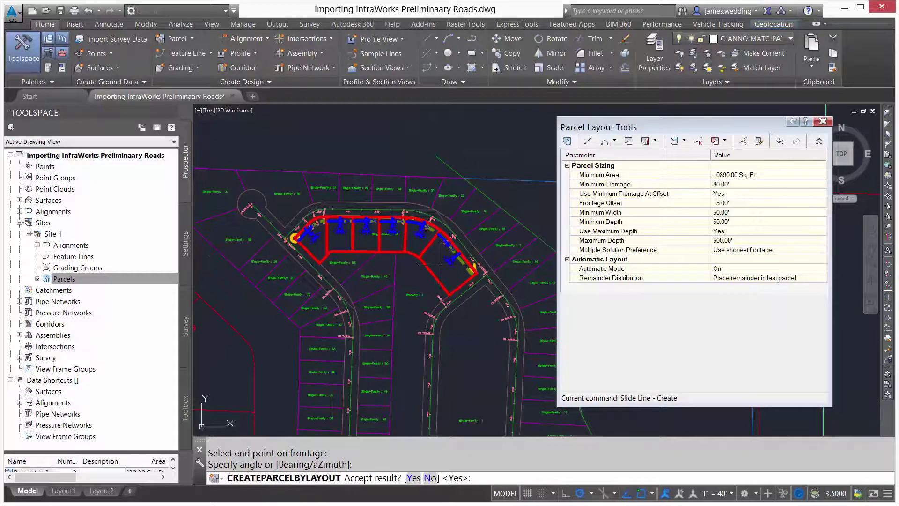
Distribute the leftover parcel area across all parcels in the lot layout.
scroll(440, 265, "up", 2)
left_click(767, 279)
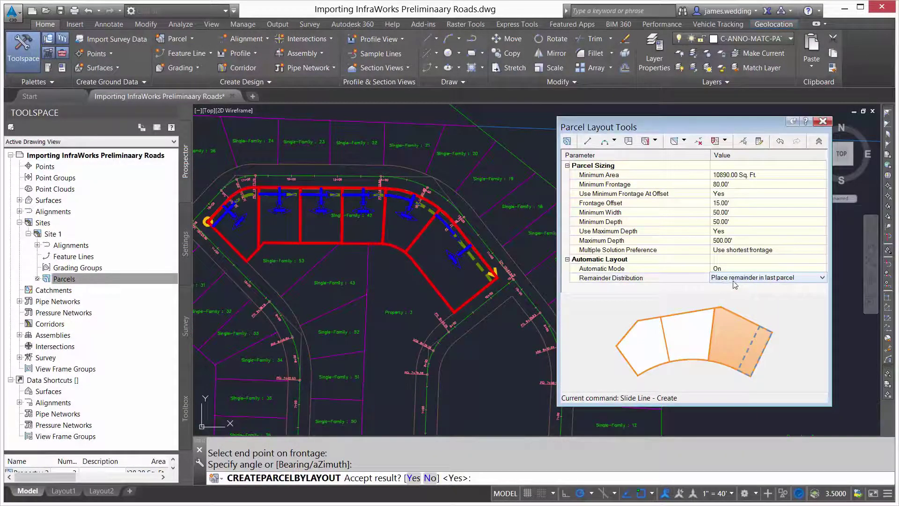
left_click(734, 281)
left_click(736, 302)
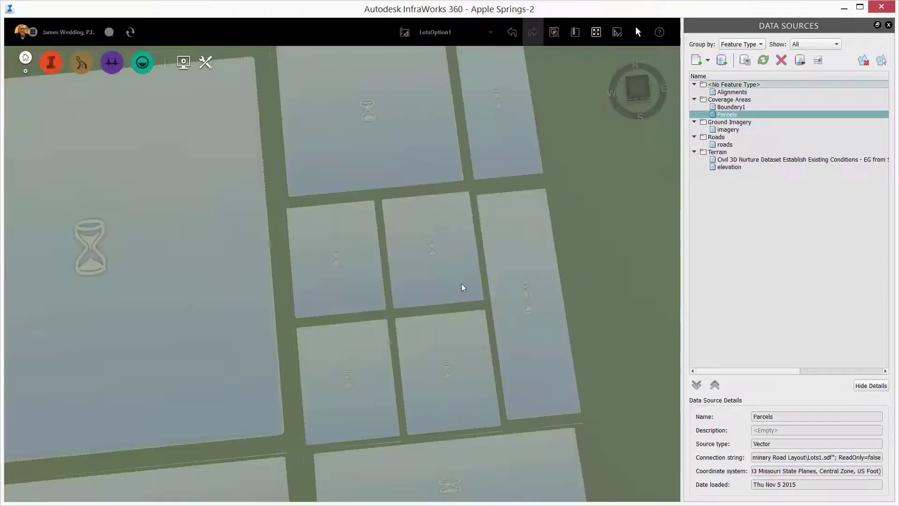
From an oblique view, drag the Premium Lot coverage style onto one parcel.
scroll(462, 287, "down", 5)
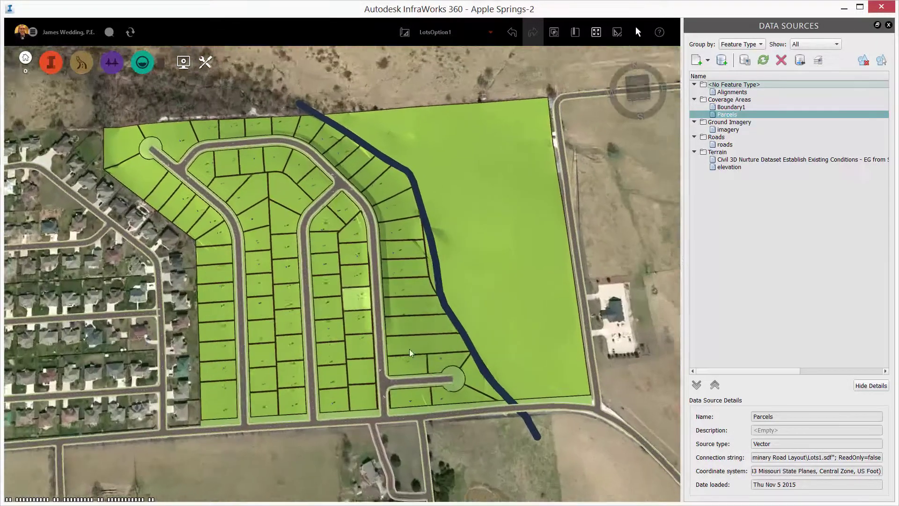
middle_click_drag(410, 352, 544, 332)
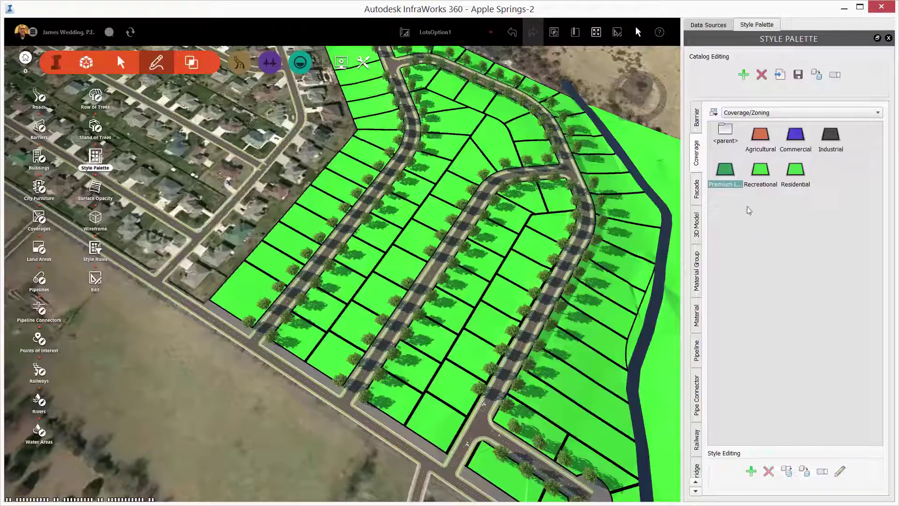
left_click_drag(727, 171, 241, 296)
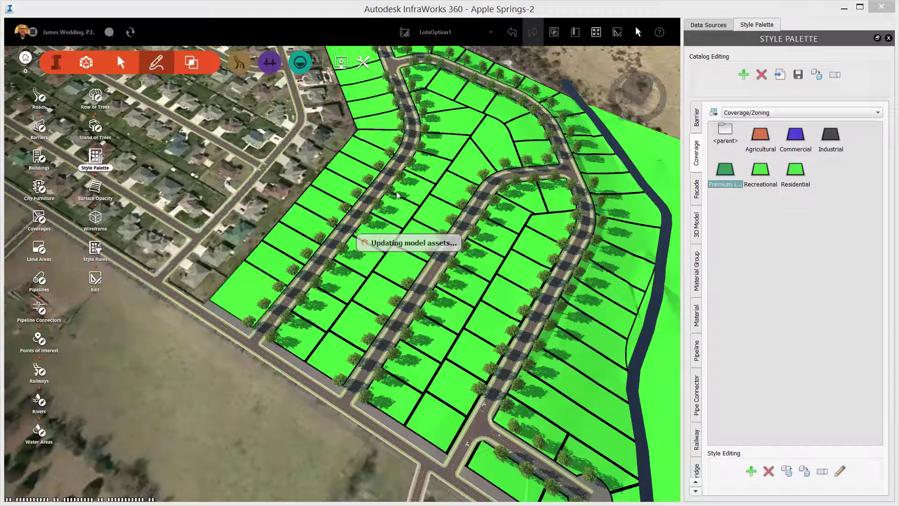
middle_click_drag(241, 301, 377, 327)
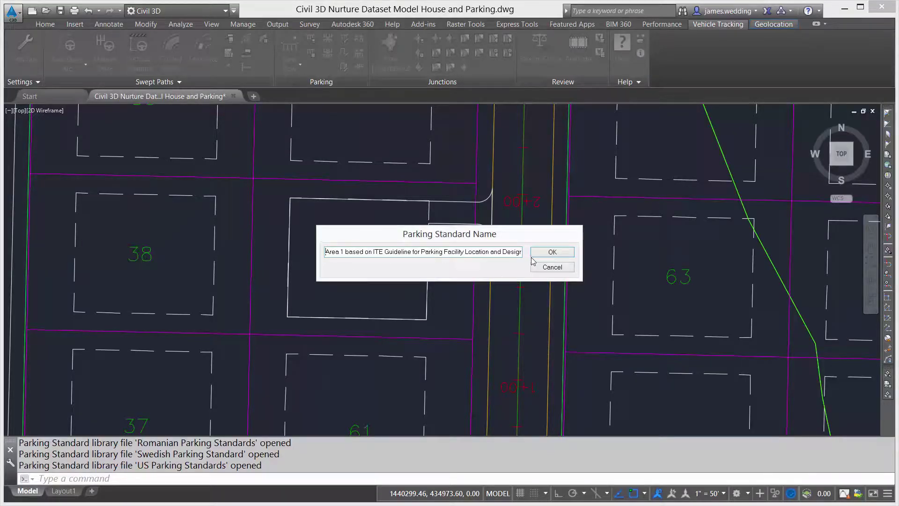
Accept the ITE parking standard and drawing settings, then draw the parking row around lot 60.
left_click(549, 252)
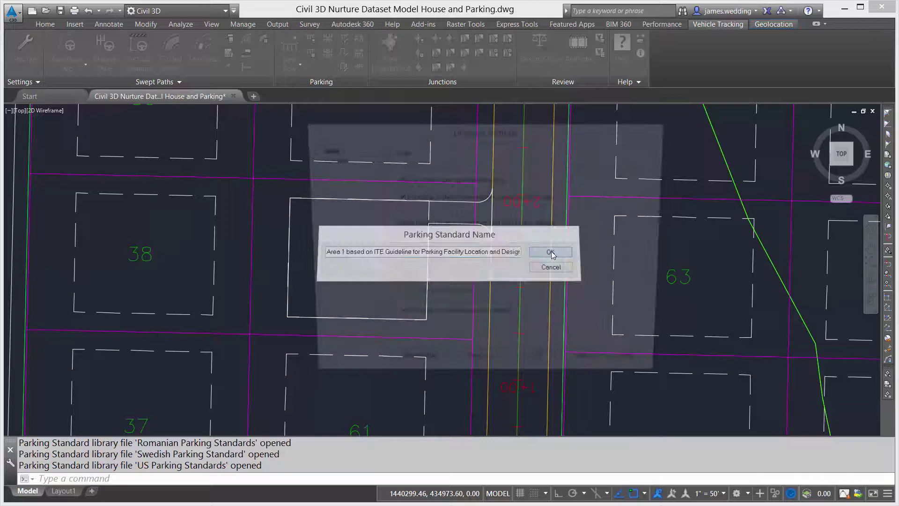
left_click(543, 370)
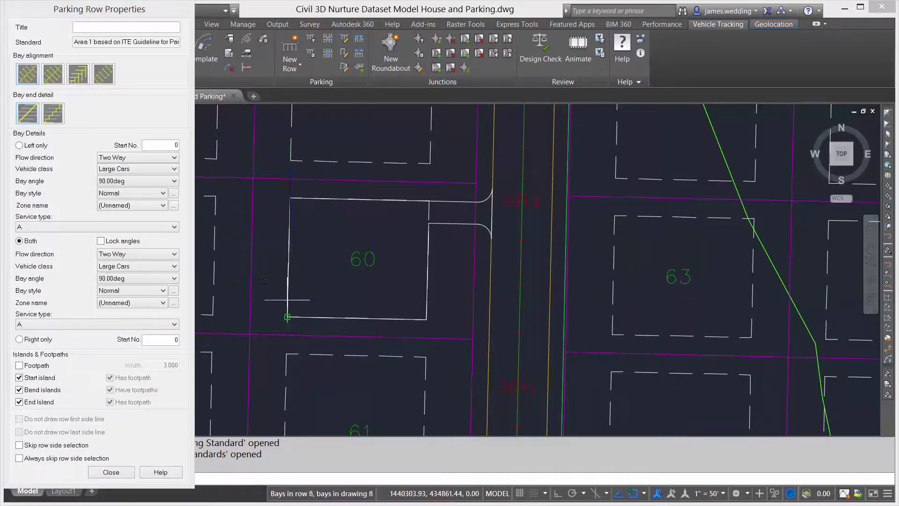
left_click(426, 319)
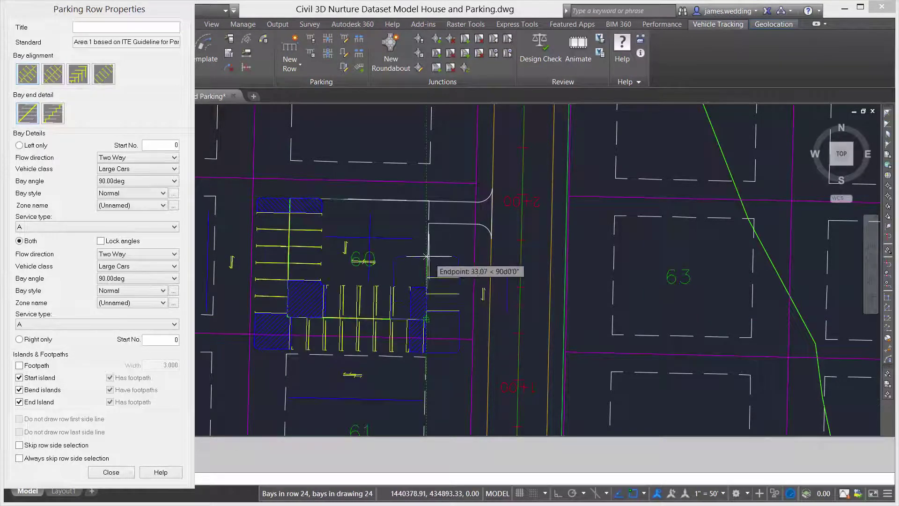
left_click(428, 222)
key("Return")
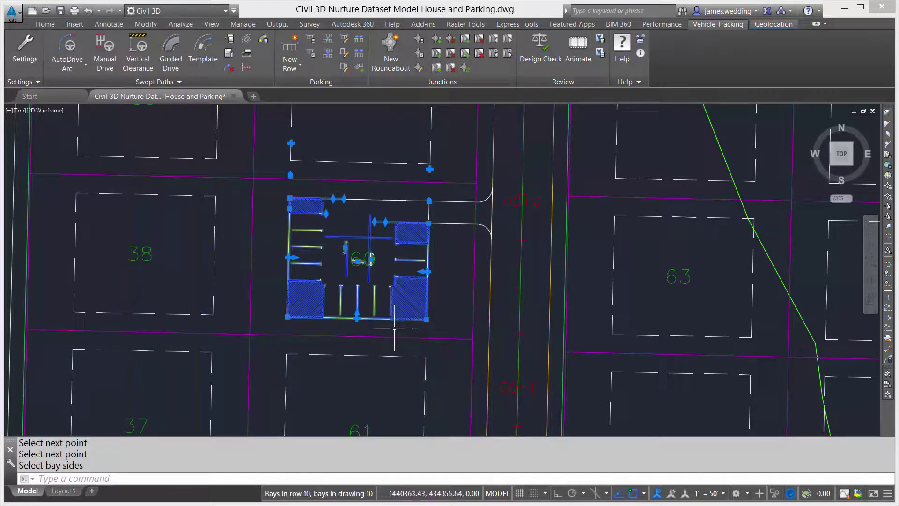
Select the parking bays and confirm the style for the temporary paving pad.
scroll(342, 287, "up", 2)
key("Escape")
key("Escape")
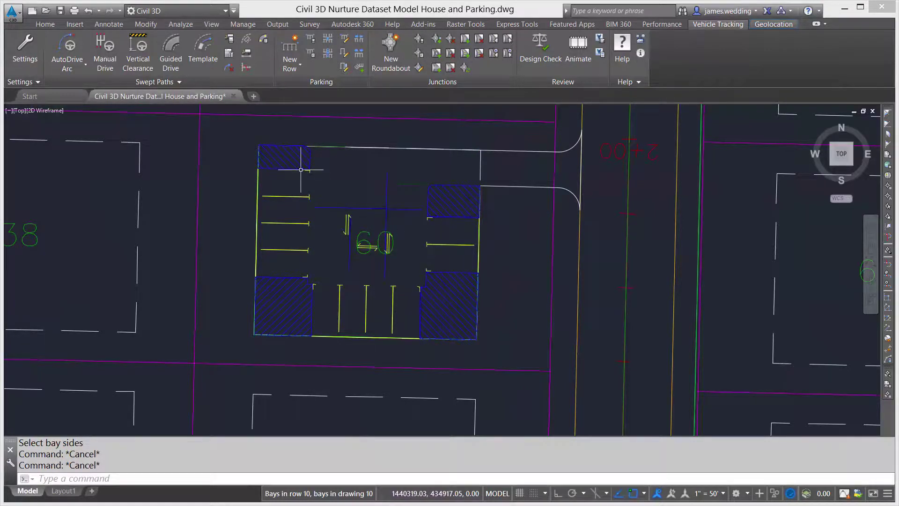
left_click(375, 311)
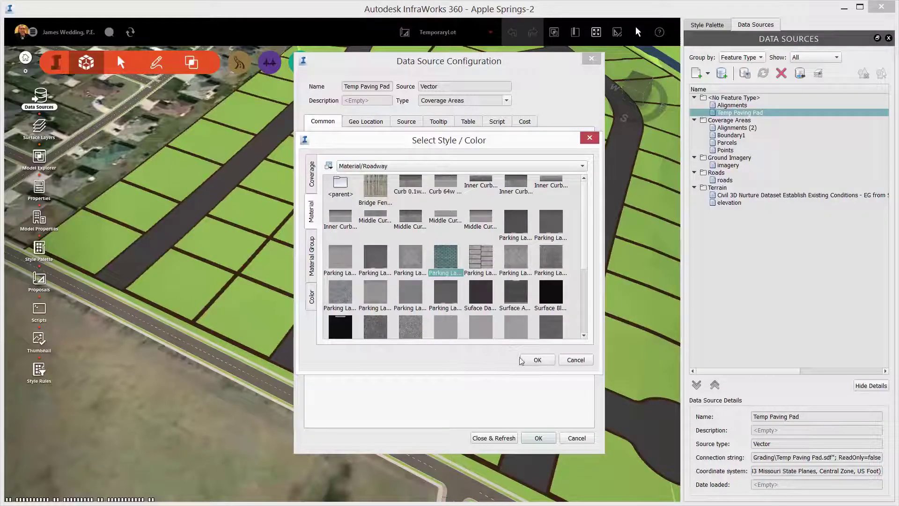
left_click(533, 361)
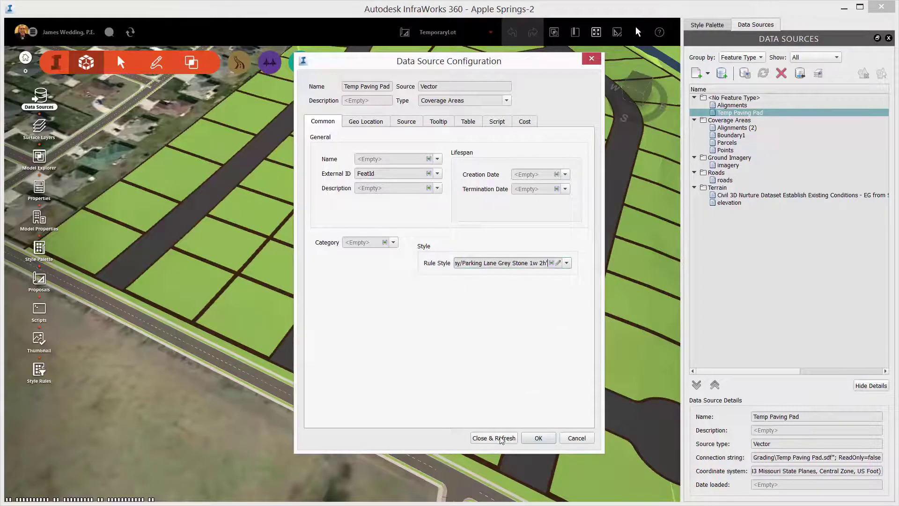
Load the Temp Paving Pad data source and place an Oval Hedge beside the parking lot.
left_click(537, 438)
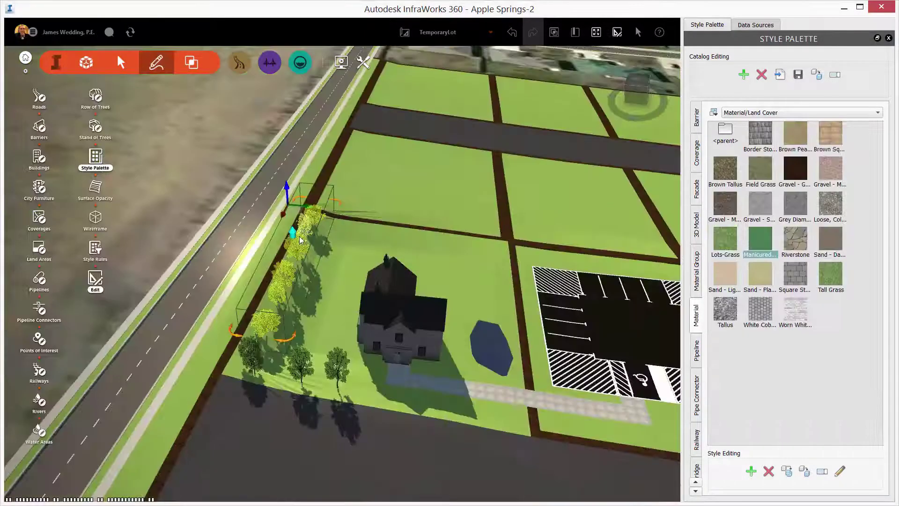
mouse_move(293, 229)
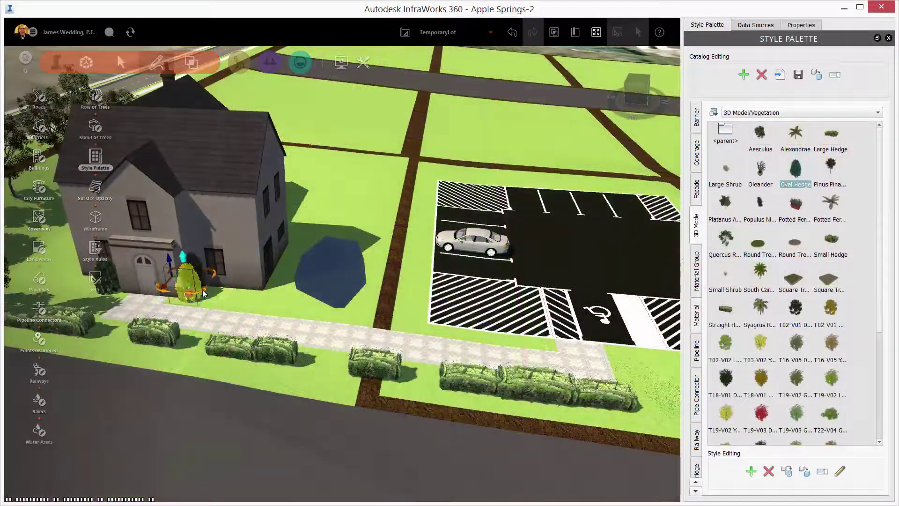
left_click_drag(205, 293, 412, 327)
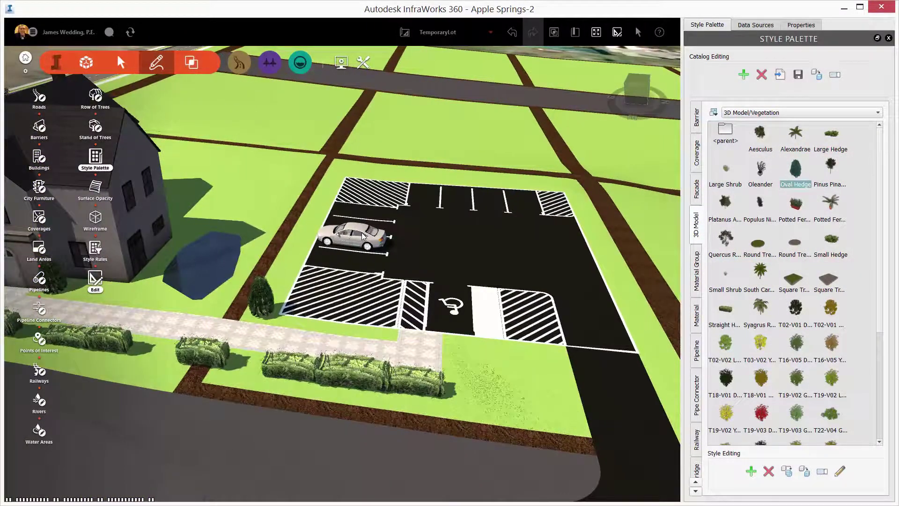
Copy the parked car into another space and rotate it to line up with the bay.
left_click(366, 237)
key("ctrl+c")
key("ctrl+v")
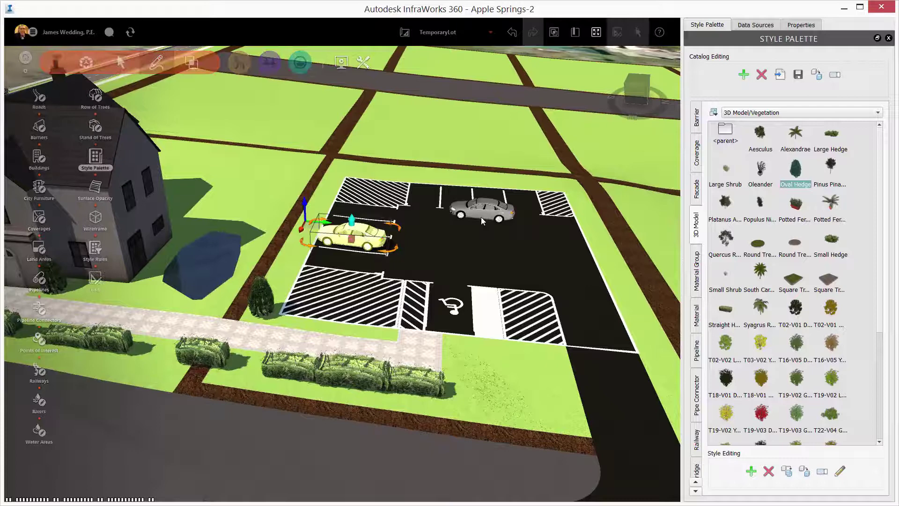
left_click(456, 272)
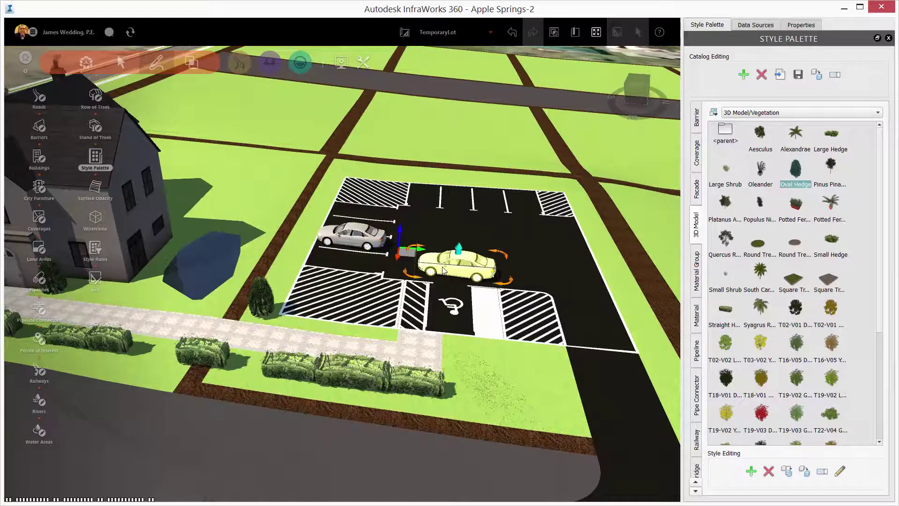
left_click_drag(411, 280, 412, 257)
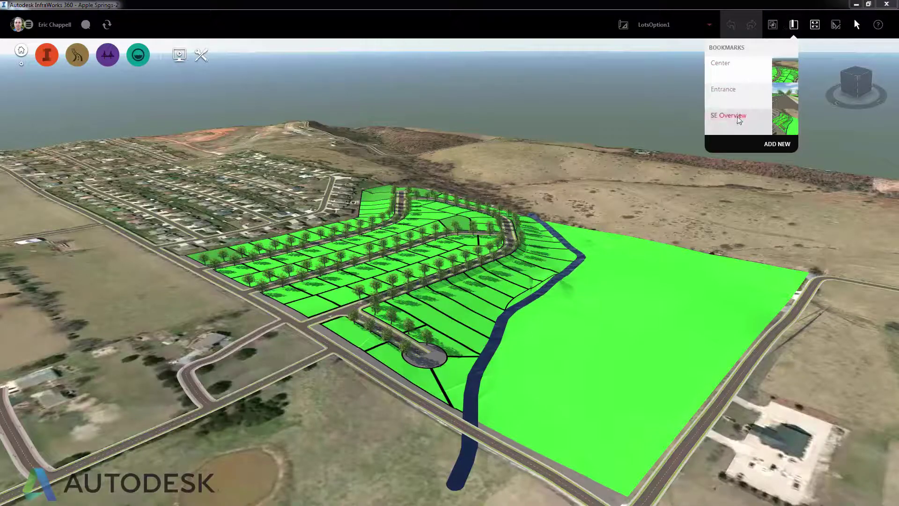
Tour the SE Overview, Entrance and Center bookmarked views of the subdivision.
left_click(737, 117)
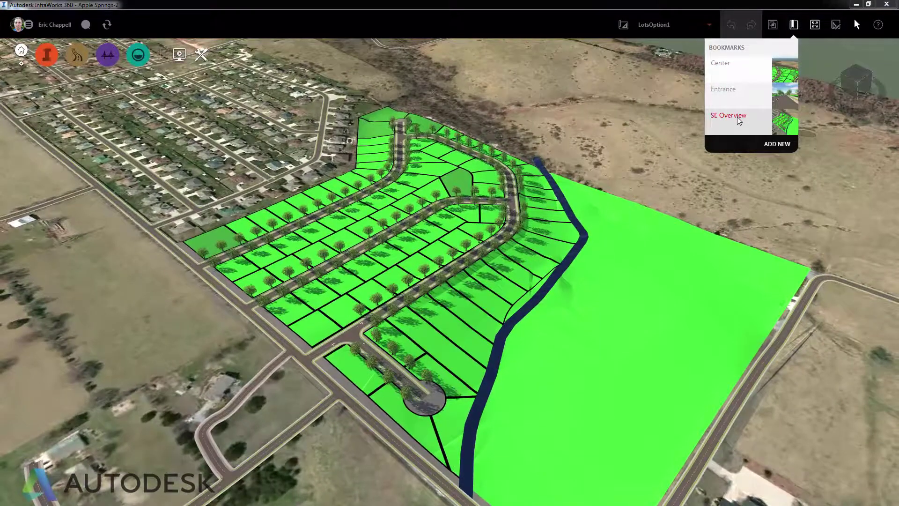
left_click(735, 97)
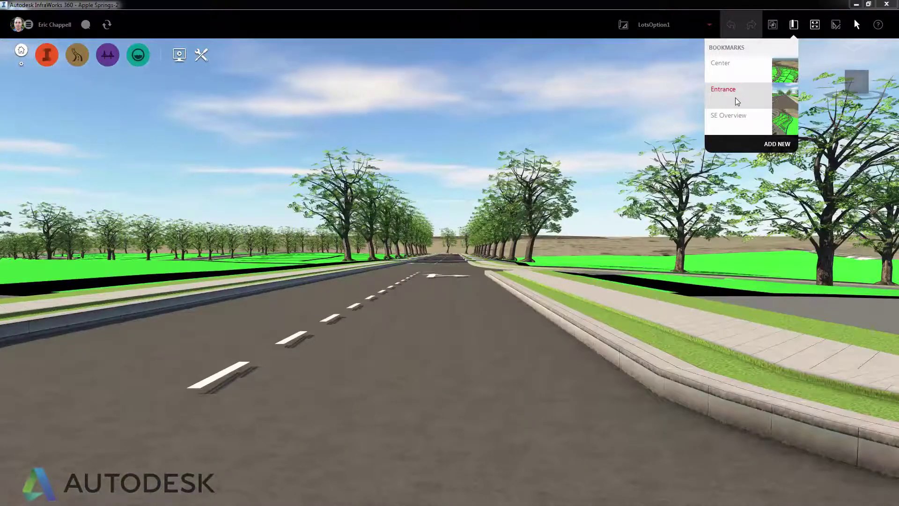
left_click(734, 71)
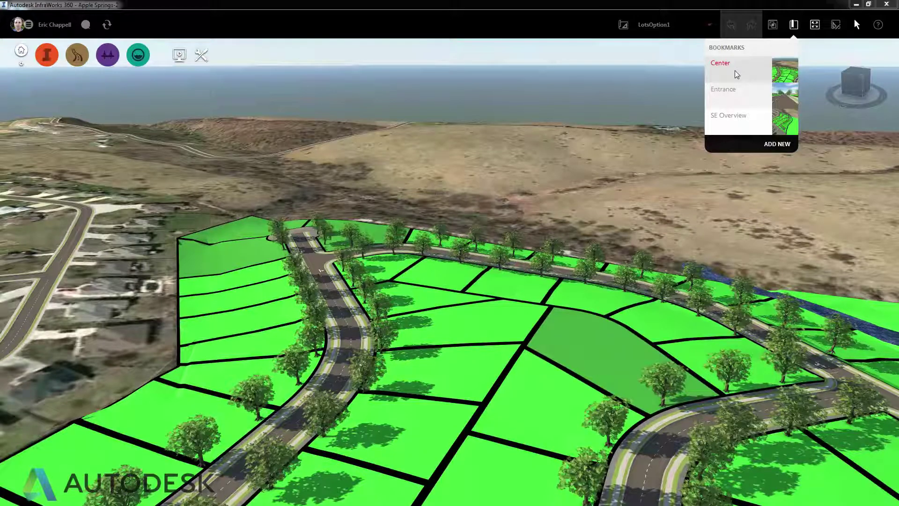
Orbit to an opposite-side aerial view and bring up the Camera Snapshot settings.
middle_click_drag(646, 155, 383, 302)
scroll(379, 295, "down", 10)
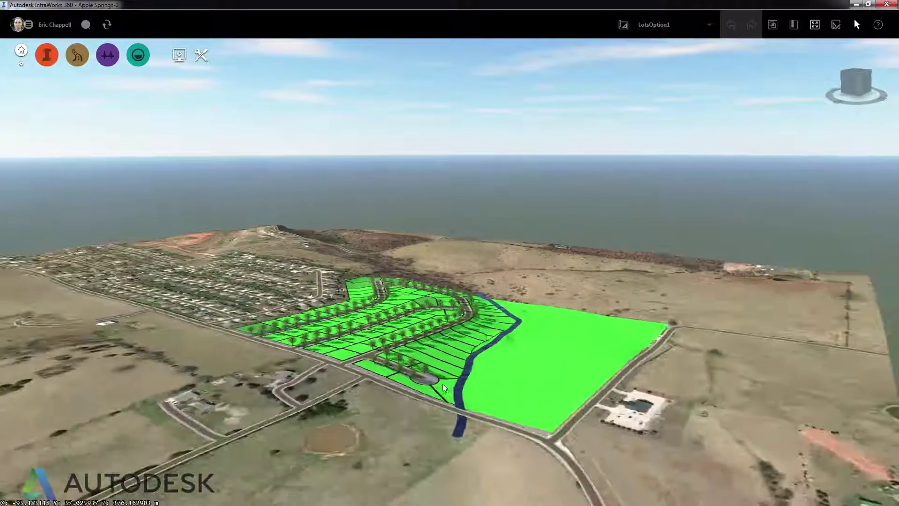
middle_click_drag(442, 383, 239, 403)
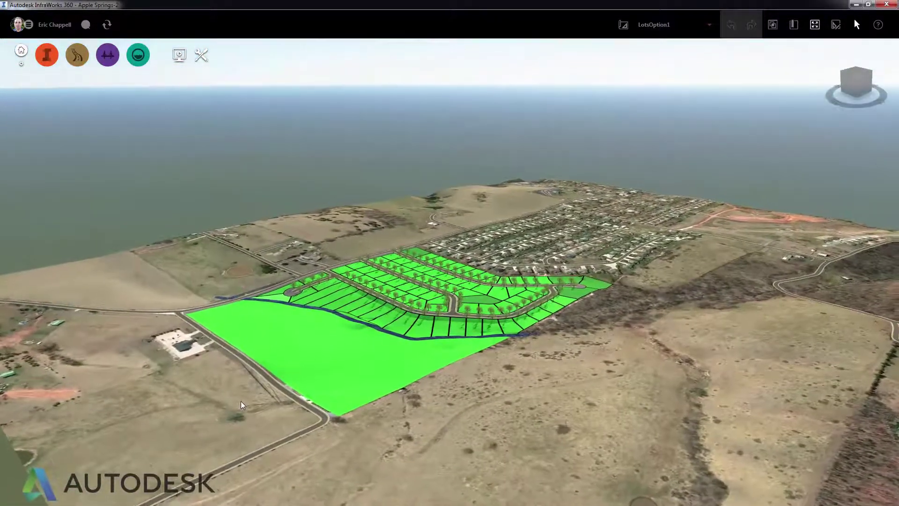
scroll(421, 398, "up", 5)
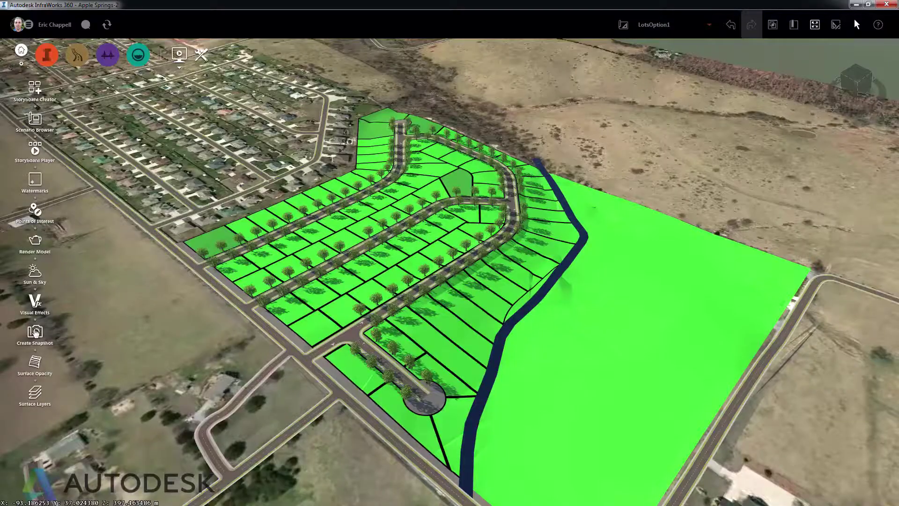
left_click(35, 331)
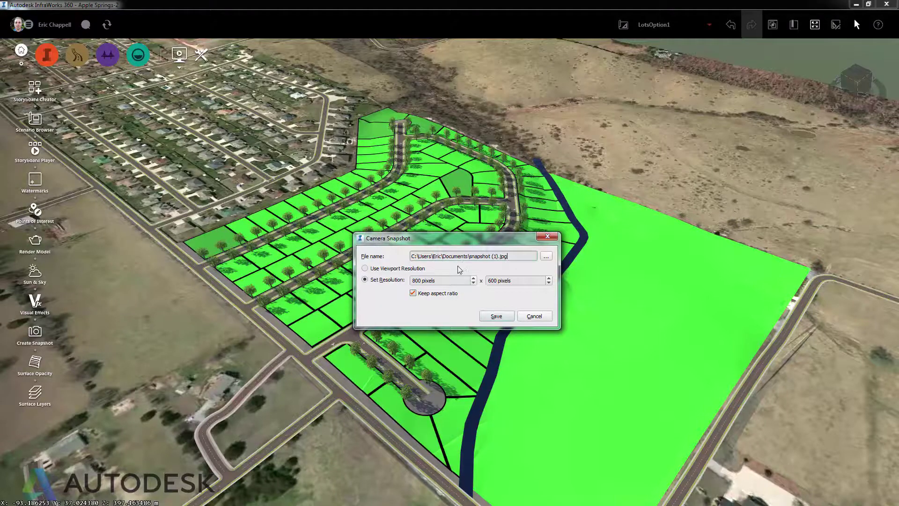
Save the 800 x 600 JPG snapshot, then launch Apple Springs-2 from its web map marker in 3D.
left_click(496, 316)
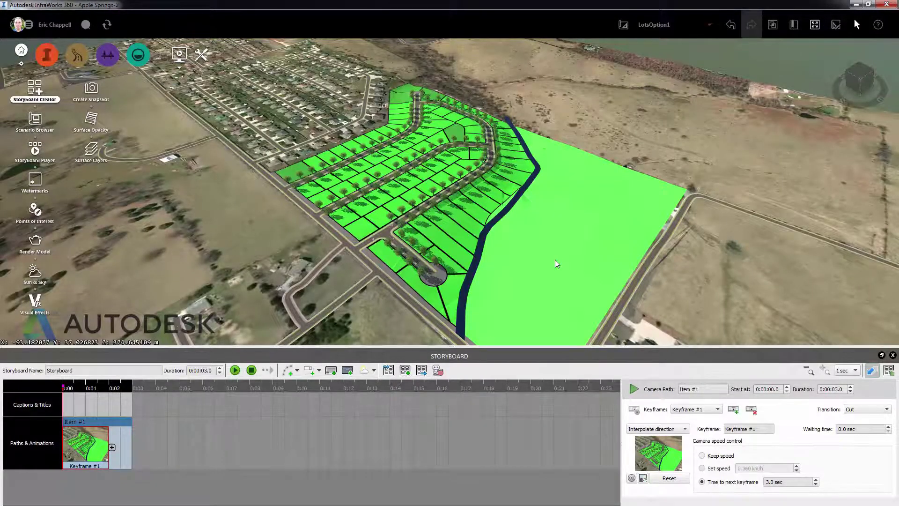
left_click(235, 370)
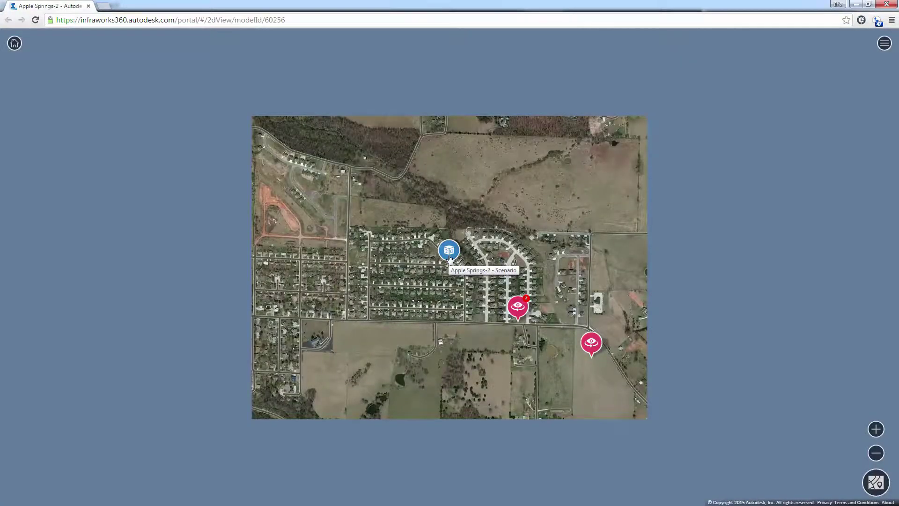
left_click(449, 251)
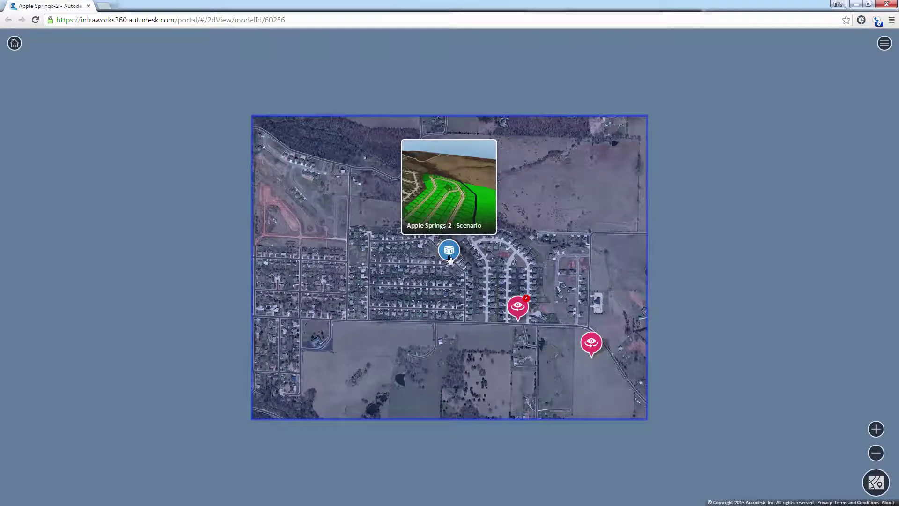
left_click(449, 205)
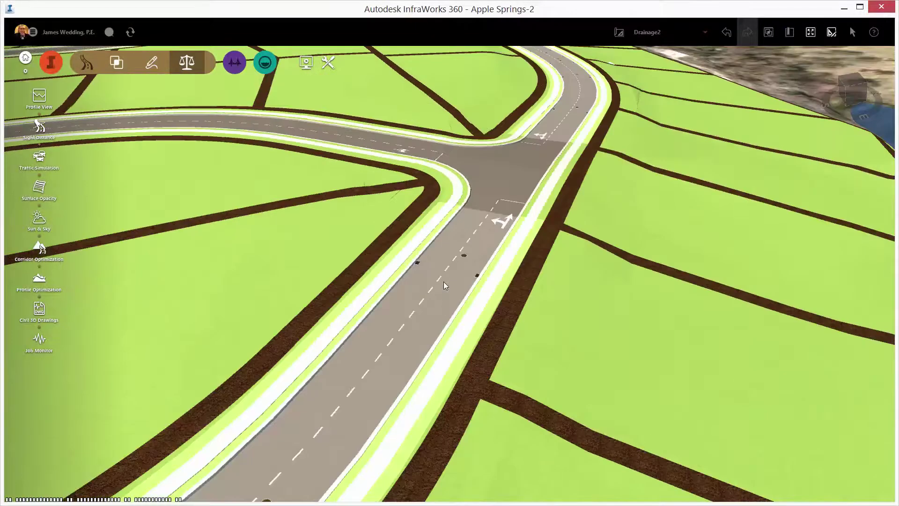
Review the intersection inlet's spread analysis, then run Create Watersheds in the cloud.
middle_click_drag(444, 282, 450, 308)
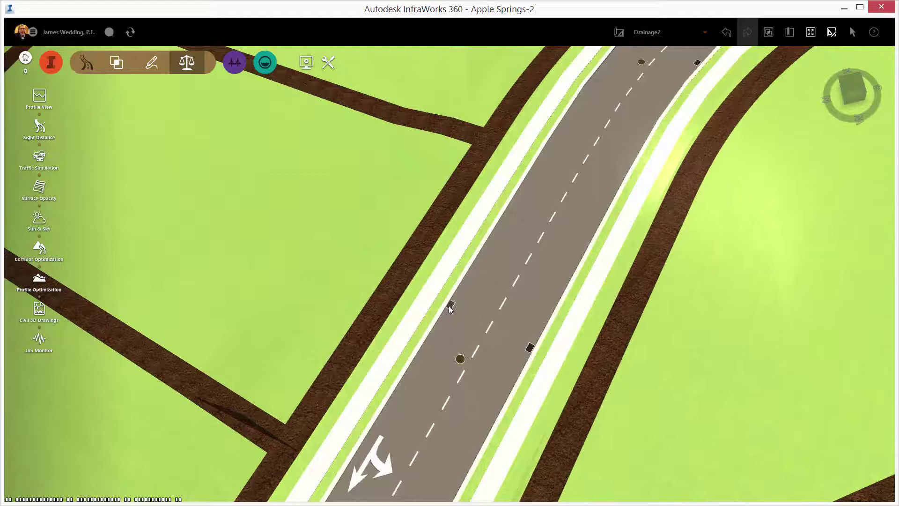
left_click(451, 305)
scroll(341, 410, "up", 3)
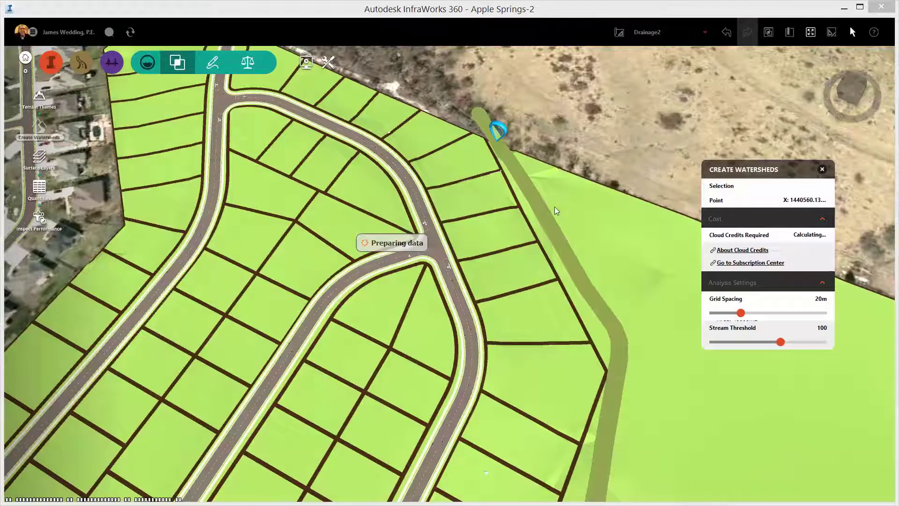
left_click(554, 207)
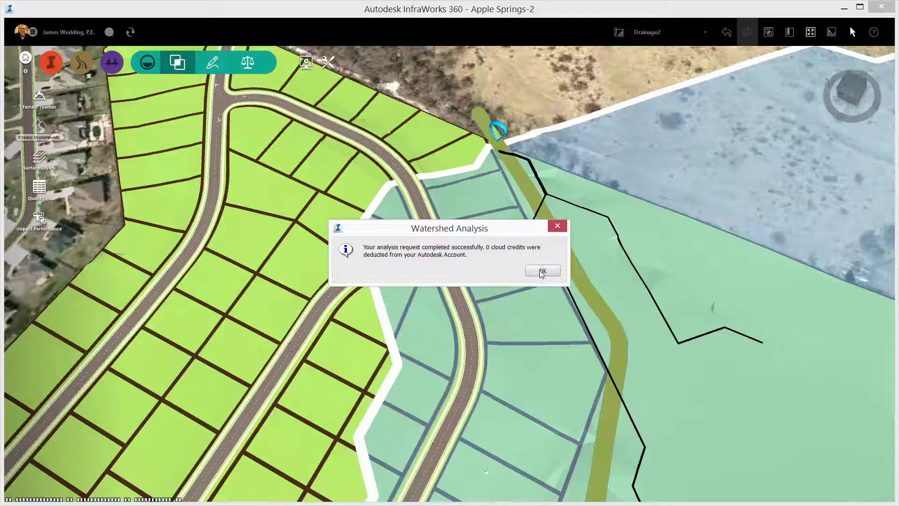
Set the watershed to Regression hydrology for Missouri and regenerate Culvert 2's barrels.
left_click(540, 272)
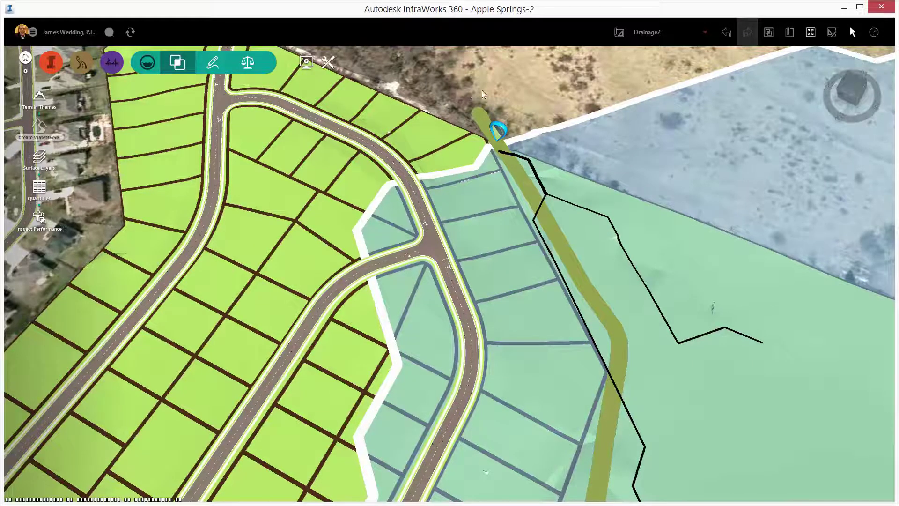
left_click(546, 89)
scroll(563, 379, "down", 10)
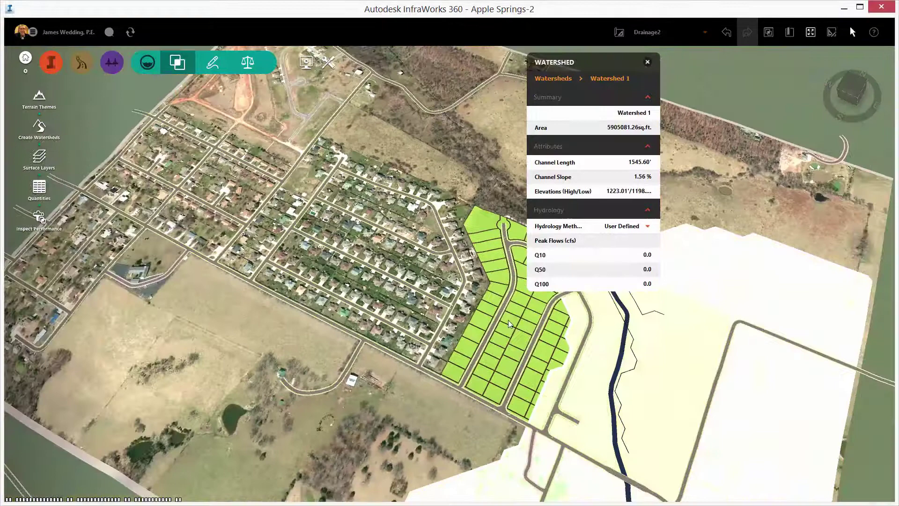
scroll(507, 320, "down", 5)
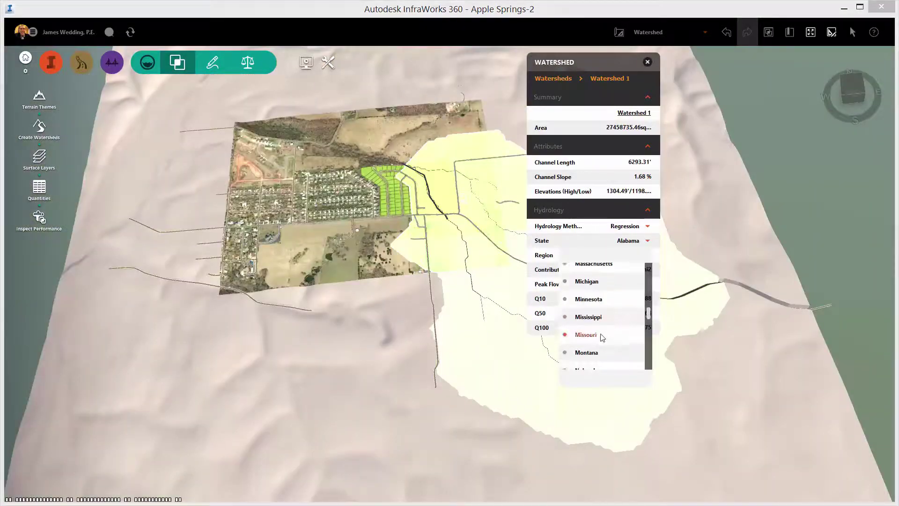
left_click(586, 334)
scroll(634, 281, "down", 1)
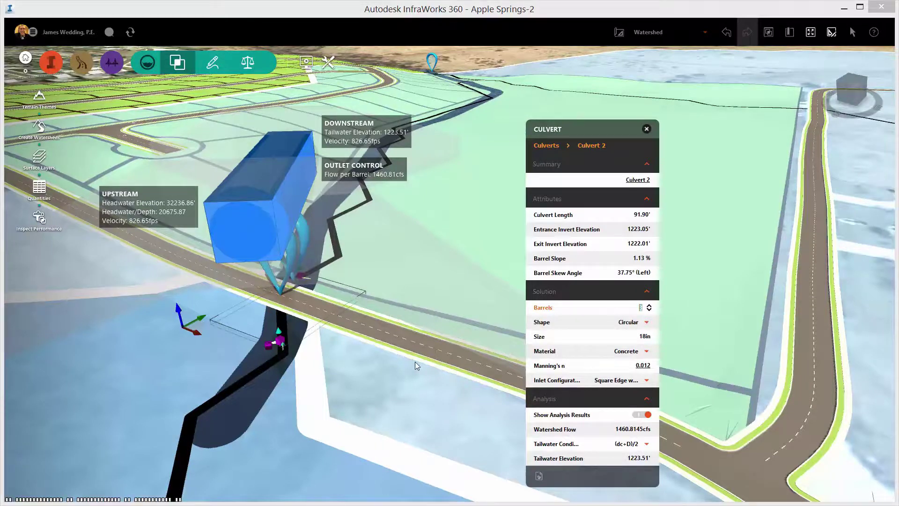
left_click(622, 326)
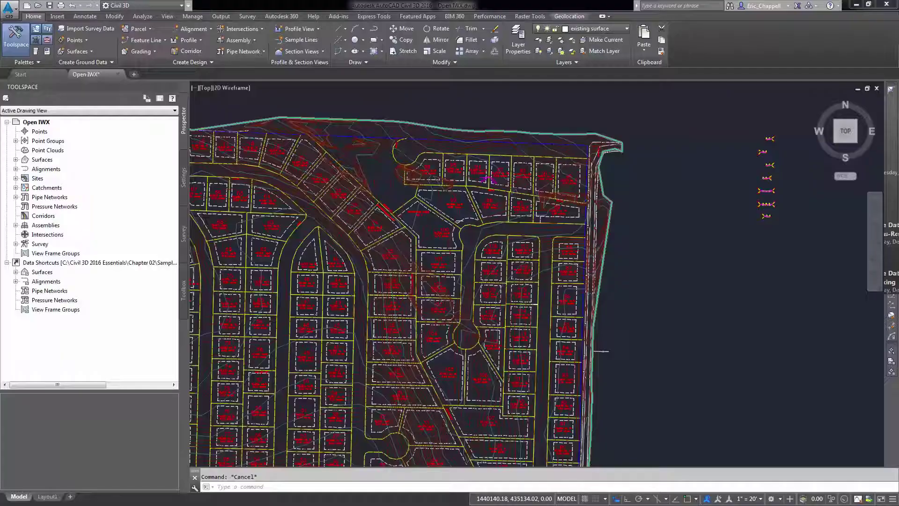
Accept roads and drainage exchange settings, window the import area, and load Apple Springs-2.
left_click(58, 16)
left_click(168, 54)
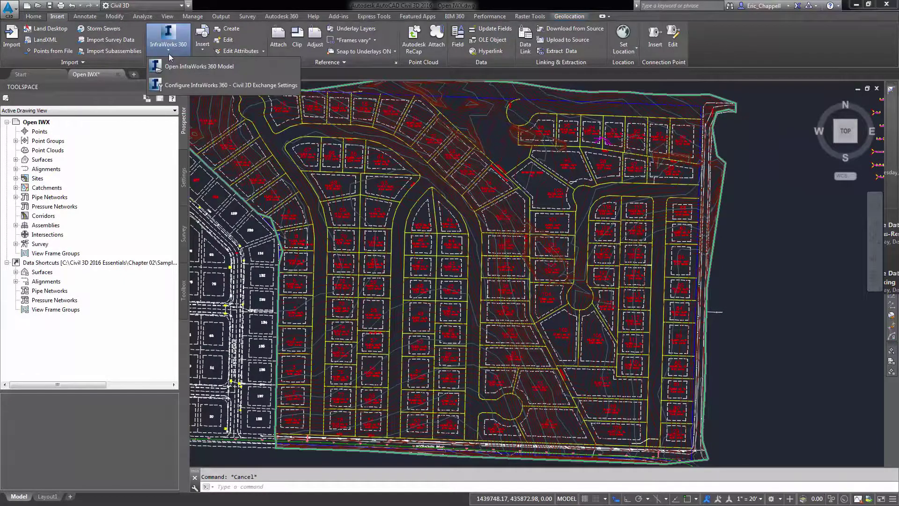
left_click(207, 85)
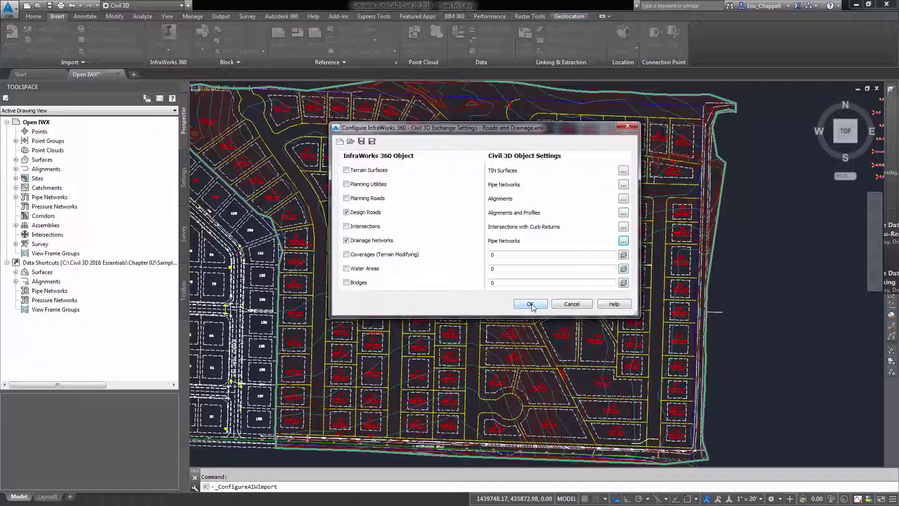
left_click(531, 304)
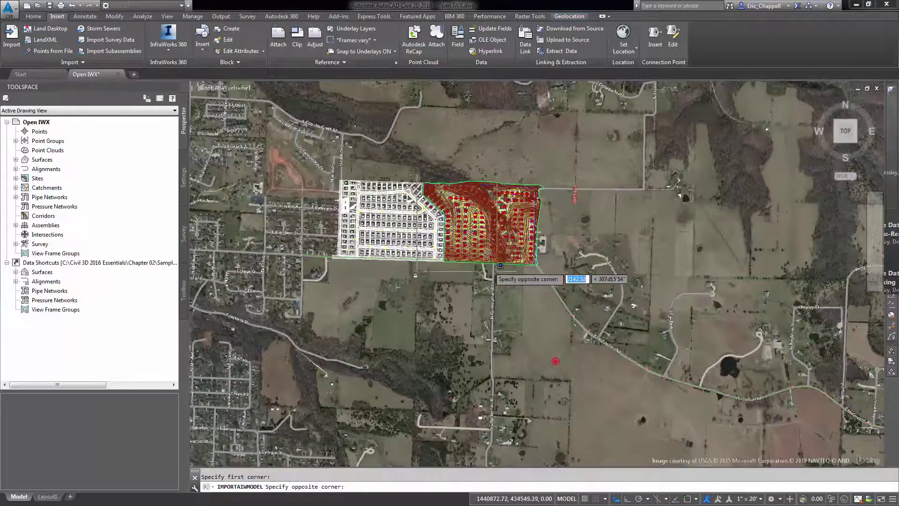
left_click(549, 271)
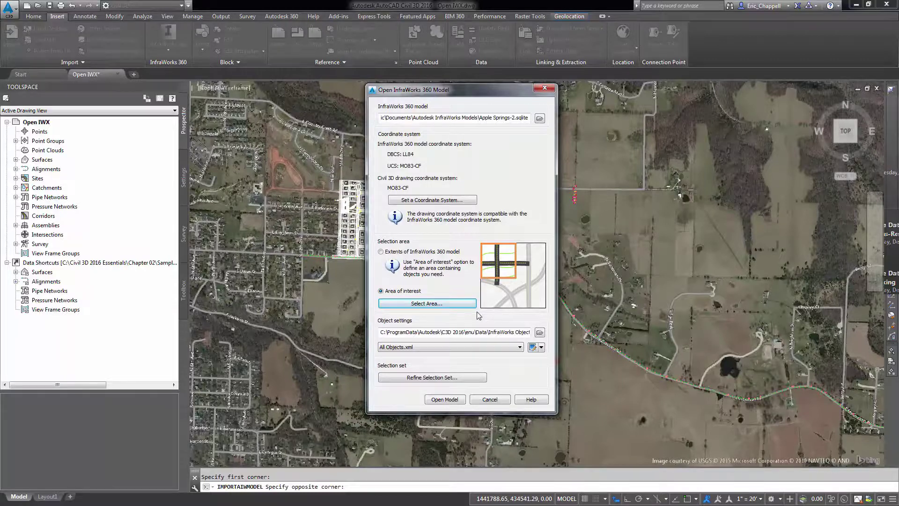
left_click(442, 400)
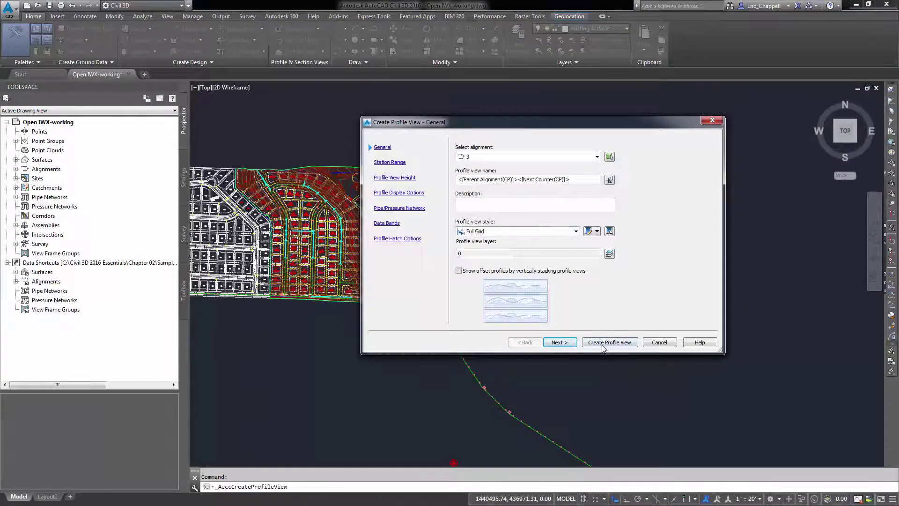
Create the profile view for alignment 3, place it beside the site, and accept the profile labels.
left_click(604, 343)
left_click(488, 279)
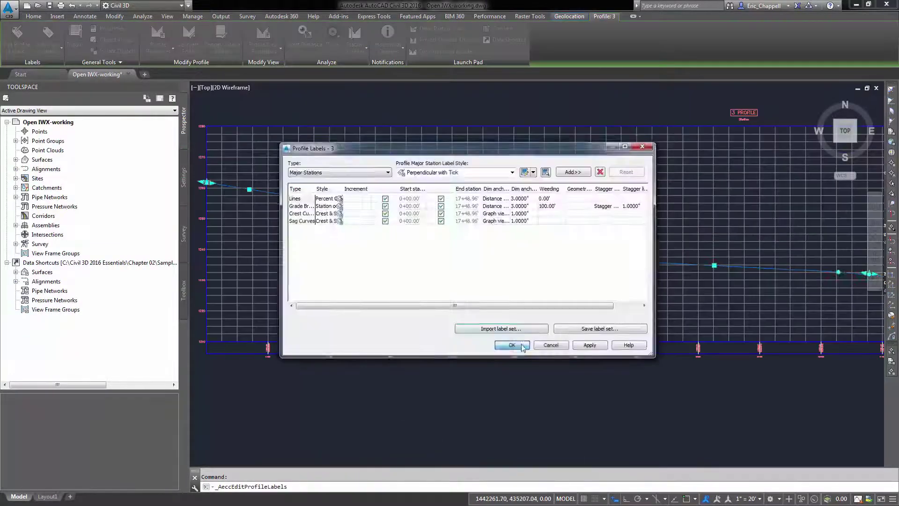
left_click(522, 346)
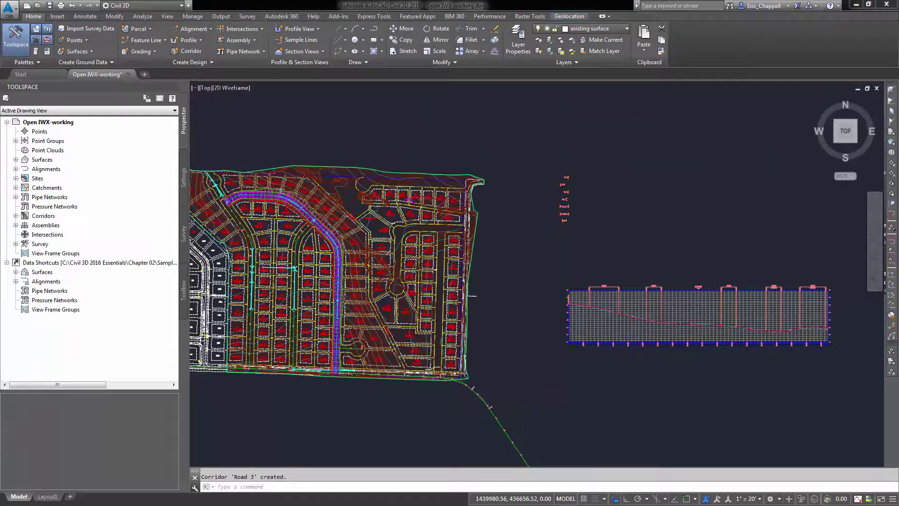
Add the intersection to the Road 3 corridor, then clear the selection.
scroll(235, 225, "up", 5)
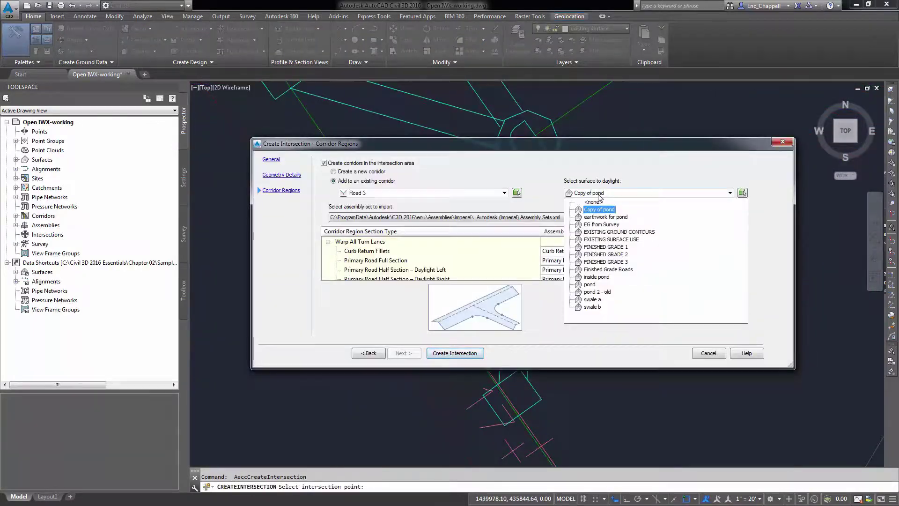
left_click(468, 356)
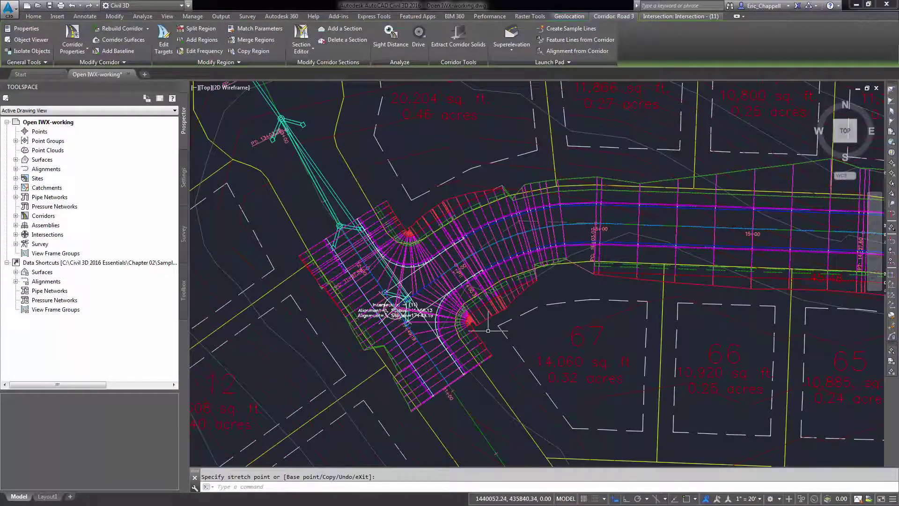
key("Escape")
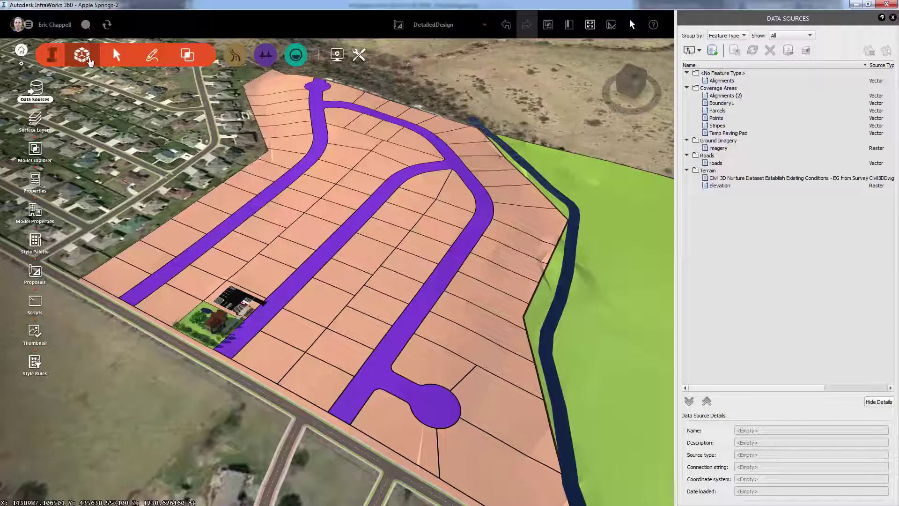
Collapse and re-expand the model-building tool set, then scroll up through the panel.
left_click(82, 55)
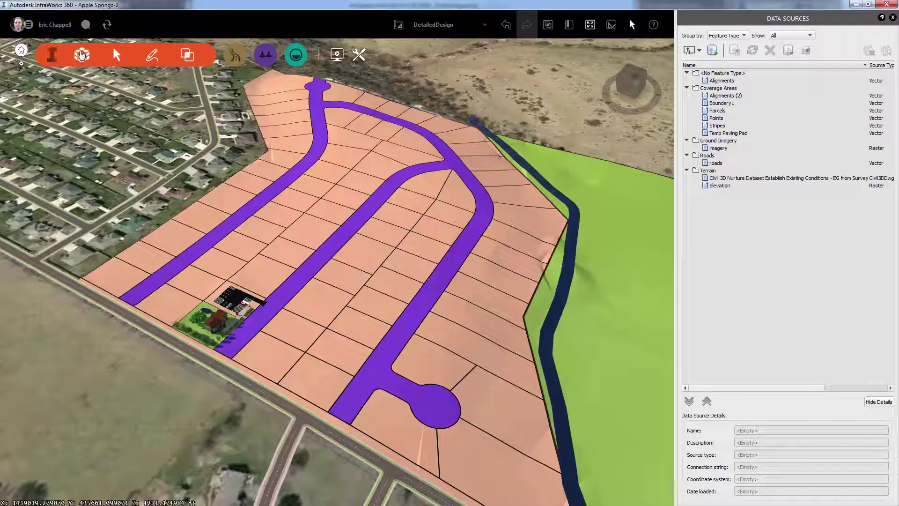
left_click(83, 56)
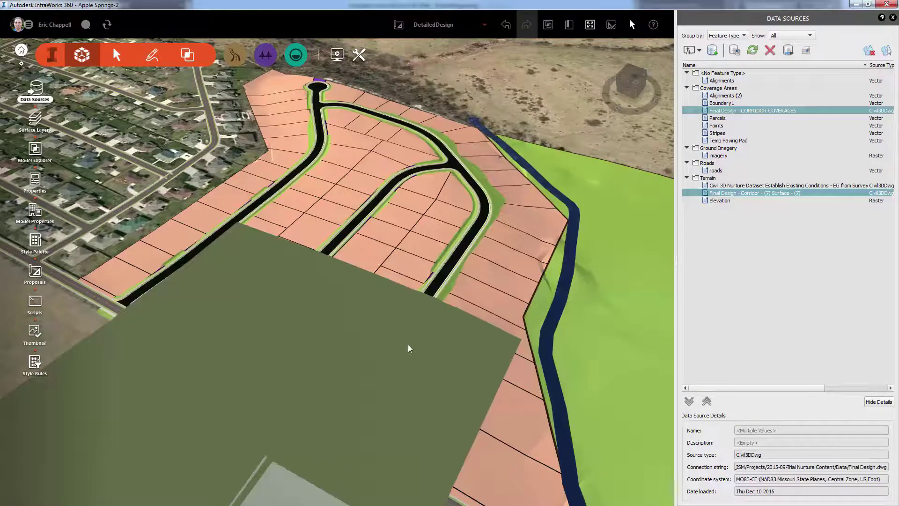
scroll(369, 419, "up", 5)
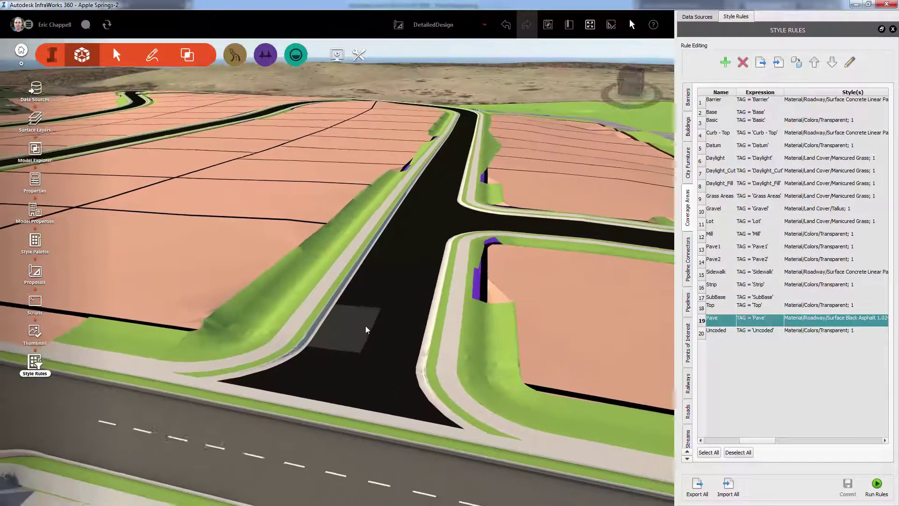
scroll(366, 329, "up", 3)
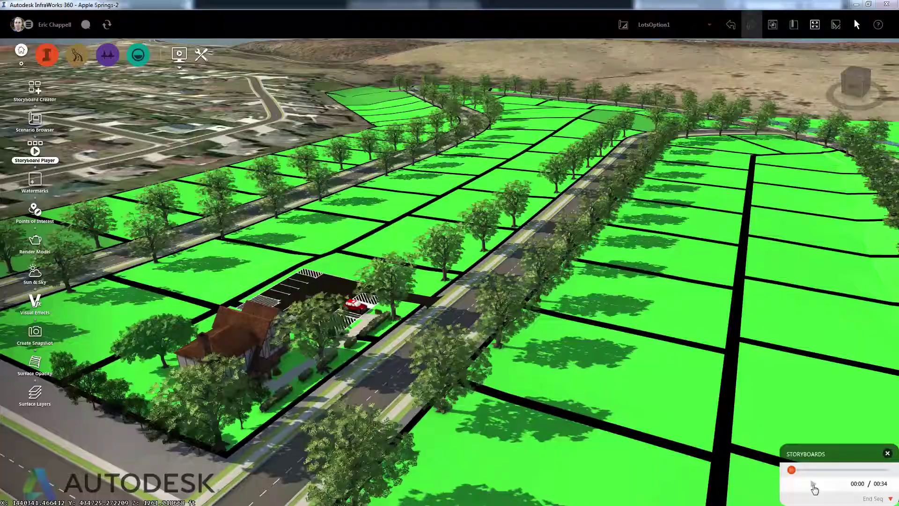
Play the 34-second storyboard fly-through of the subdivision to the end.
left_click(813, 484)
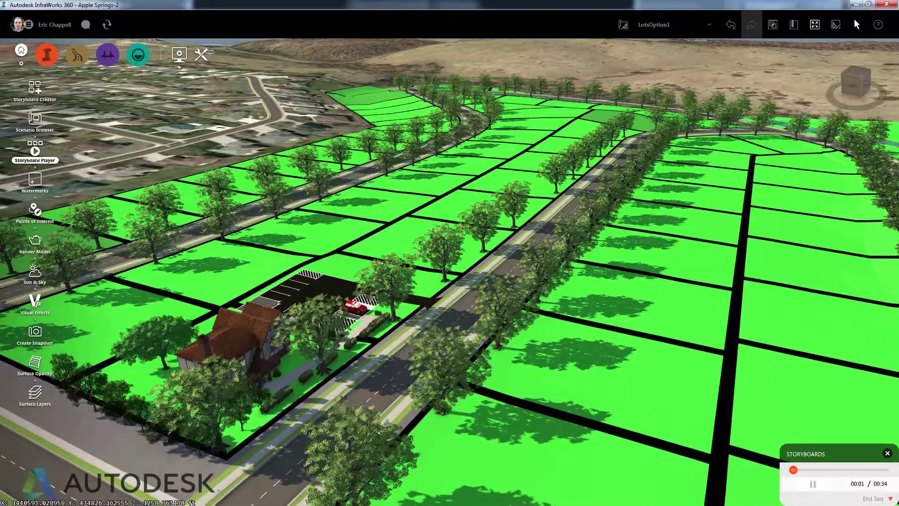